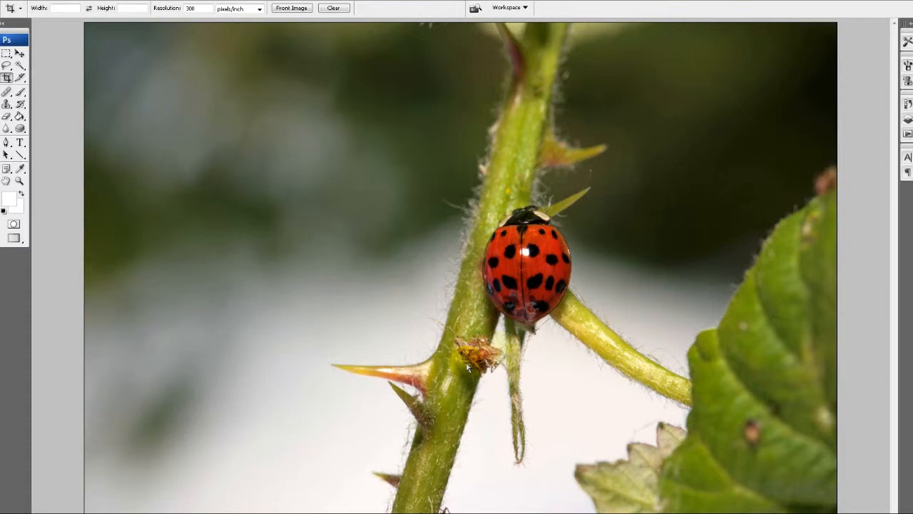
# Examine the ladybird and thorny stem up close, and bring the whole photo back into view
pyautogui.hotkey('ctrl', 'alt', '0')
pyautogui.moveTo(511, 354); pyautogui.dragTo(479, 140)
pyautogui.scroll(-5, 480, 320)
pyautogui.scroll(-1, 479, 322)
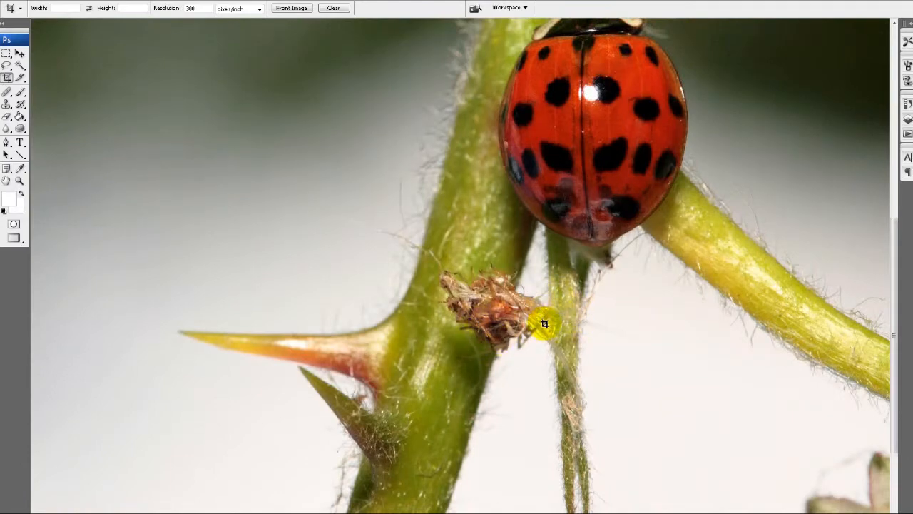
pyautogui.scroll(-4, 545, 324)
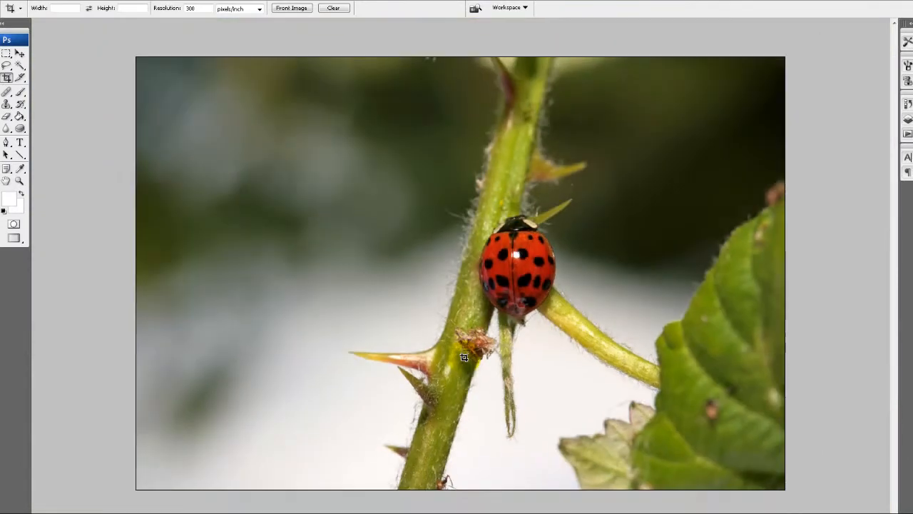
pyautogui.scroll(1, 464, 357)
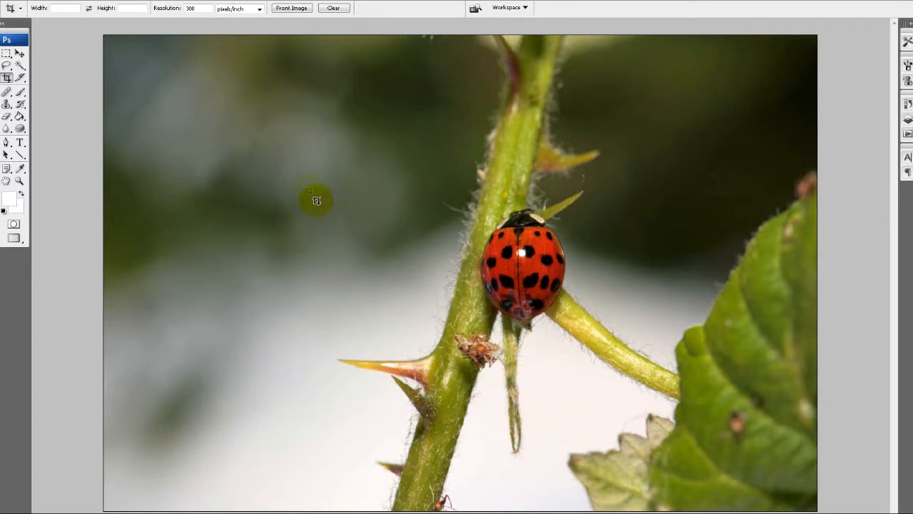
# Draw a landscape crop frame around the ladybird, long thorn and part of the large leaf, and shift it until its left edge nears the thorn tip
pyautogui.moveTo(296, 162); pyautogui.dragTo(772, 466)
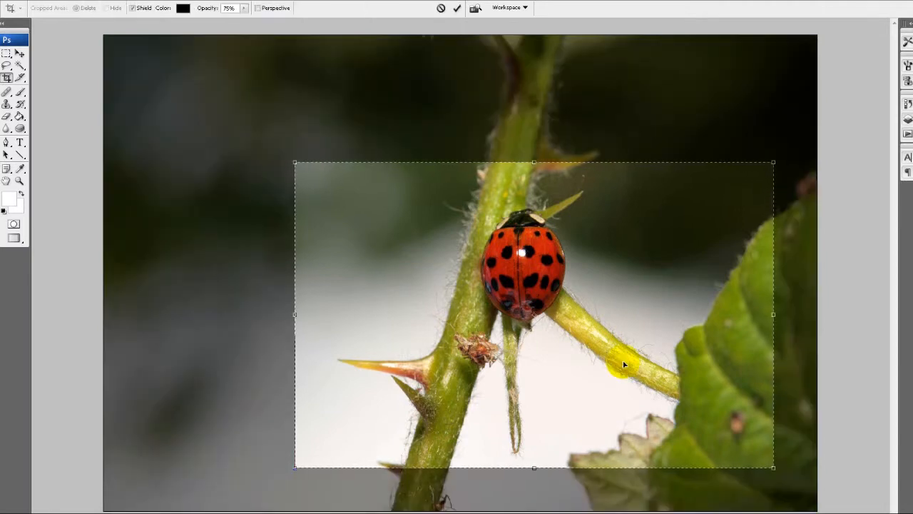
pyautogui.moveTo(623, 363); pyautogui.dragTo(642, 356)
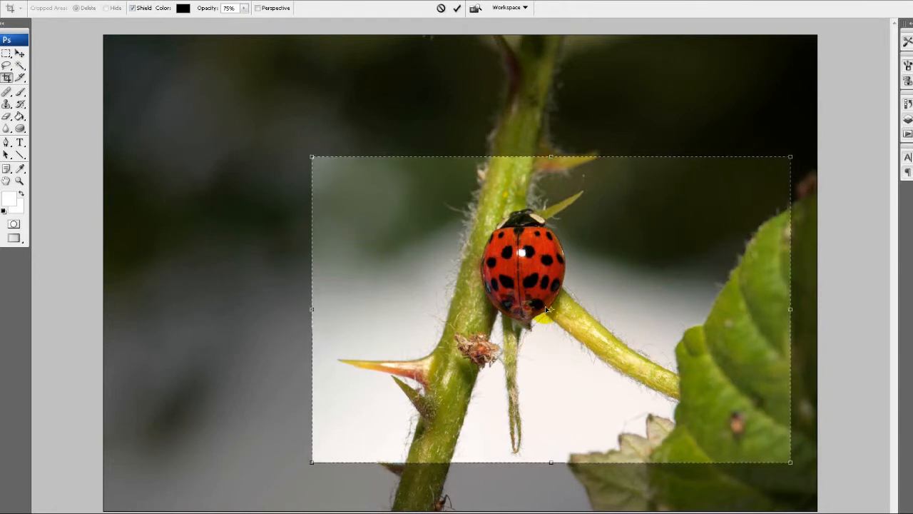
pyautogui.moveTo(547, 309); pyautogui.dragTo(551, 309)
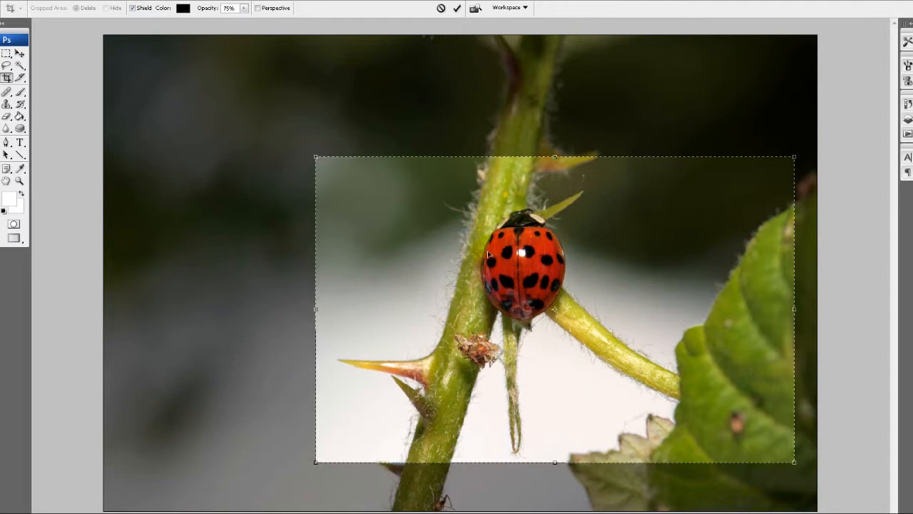
pyautogui.moveTo(555, 277); pyautogui.dragTo(563, 279)
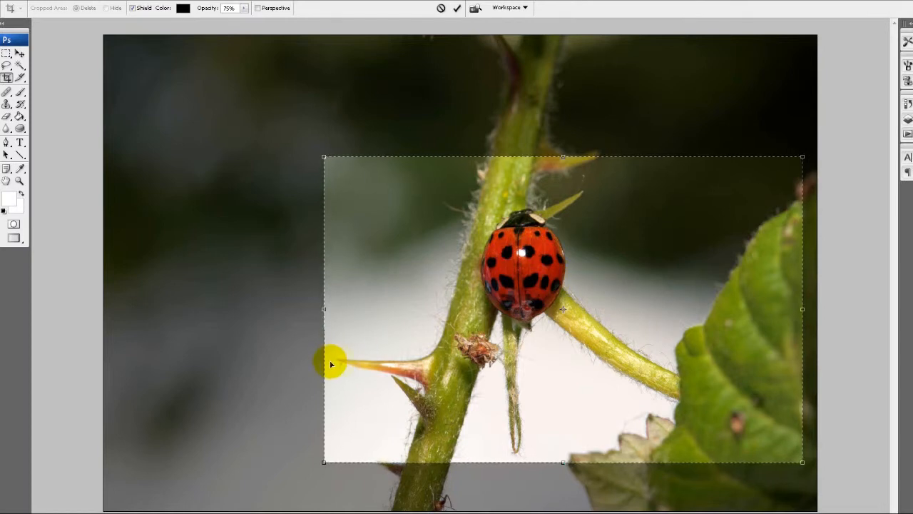
# Nudge the crop frame slightly down, lower its upper edge below the orange thorn, and apply the crop
pyautogui.click(537, 439)
pyautogui.press('Down')
pyautogui.press('Down')
pyautogui.press('Down')
pyautogui.press('Down')
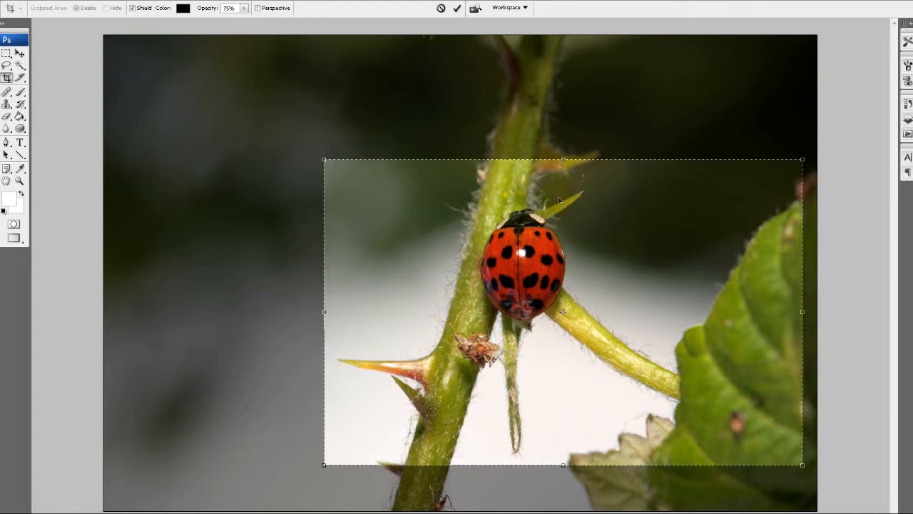
pyautogui.moveTo(563, 159); pyautogui.dragTo(562, 168)
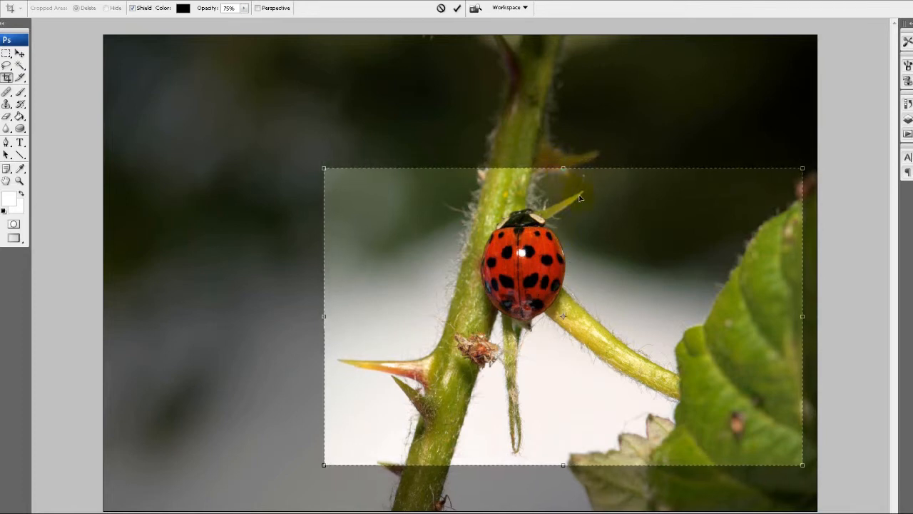
pyautogui.doubleClick(592, 313)
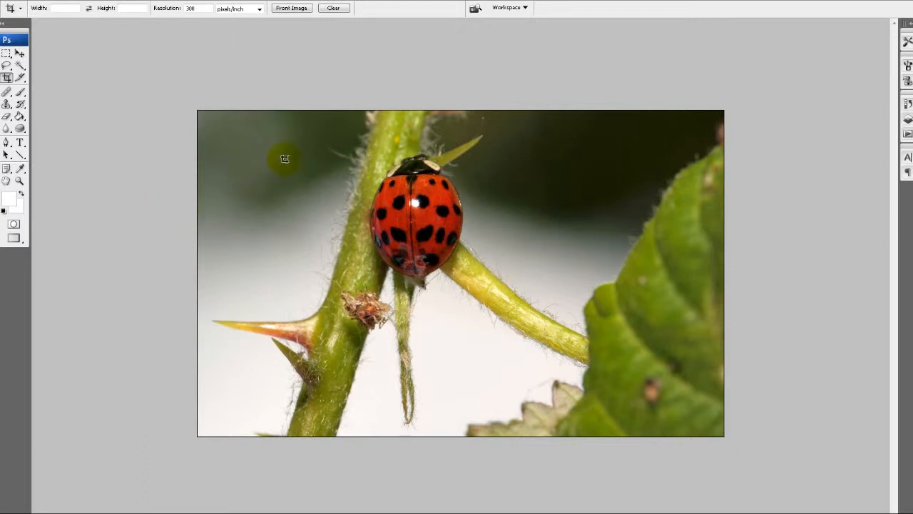
# Compare the original composition with the landscape crop by undoing and reapplying the crop
pyautogui.click(602, 279)
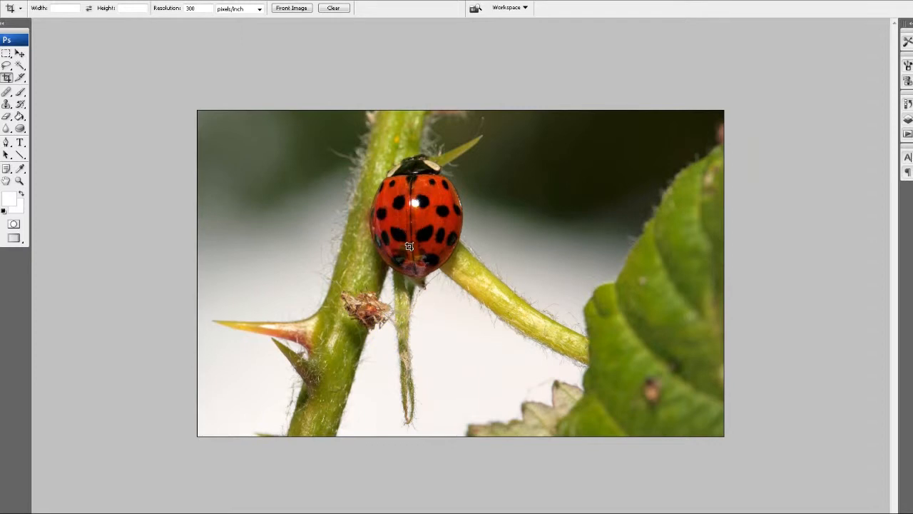
pyautogui.hotkey('ctrl', 'z')
pyautogui.scroll(-2, 412, 284)
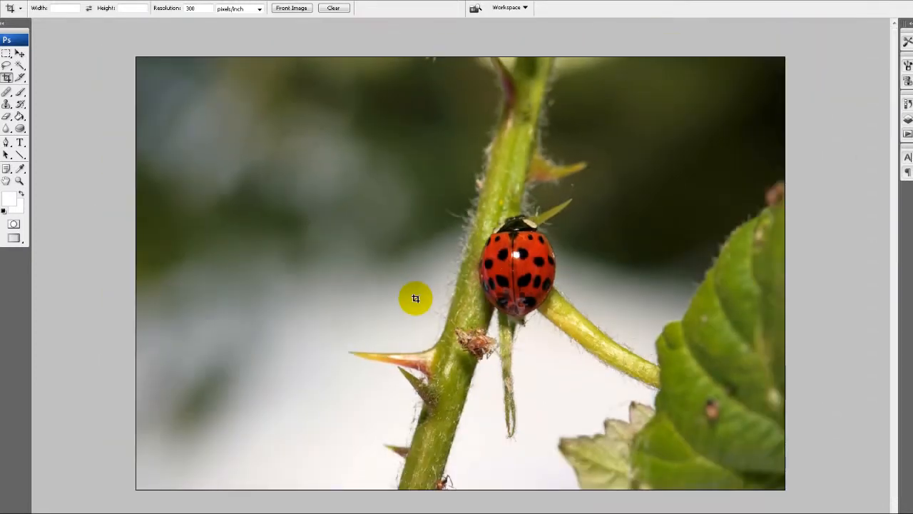
pyautogui.hotkey('ctrl', 'z')
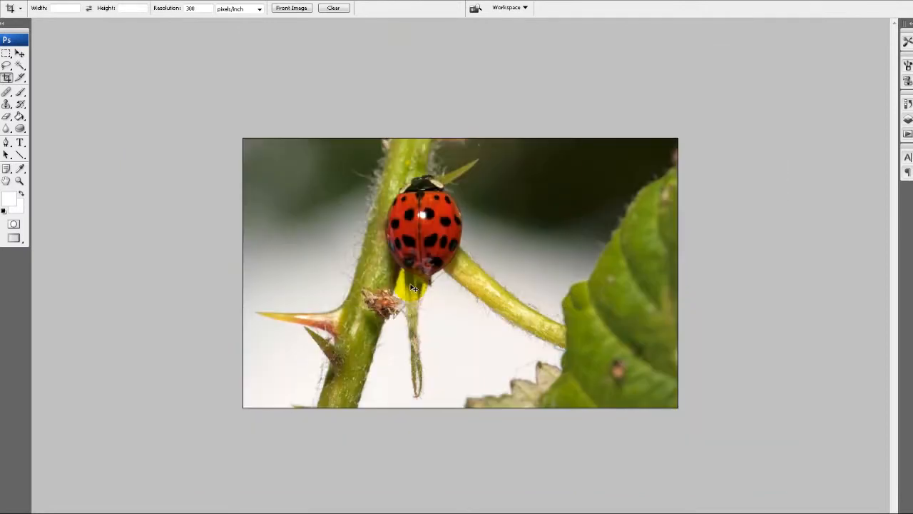
pyautogui.hotkey('ctrl', 'z')
pyautogui.scroll(2, 373, 316)
pyautogui.scroll(1, 372, 316)
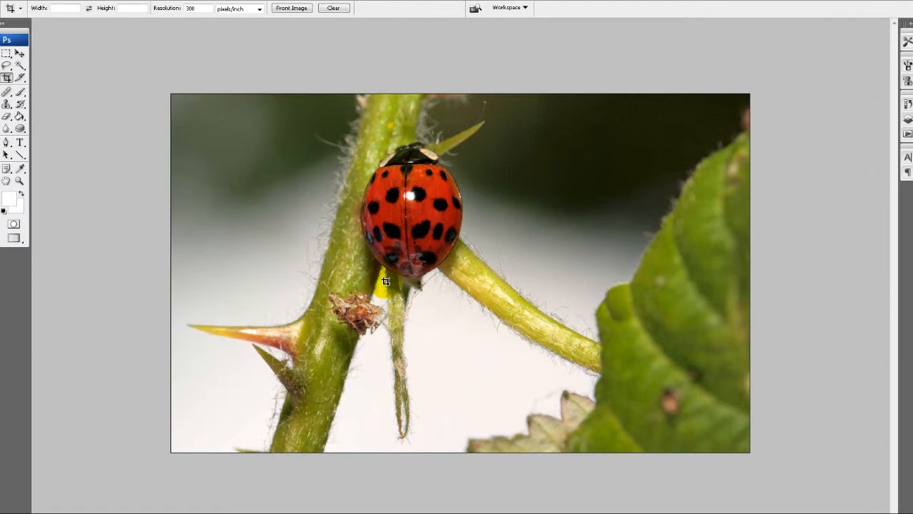
# Switch to the 33. Cropping folder in Windows Explorer and check the file details of IMG_1711 and IMG_1711crop
pyautogui.hotkey('alt', 'Tab')
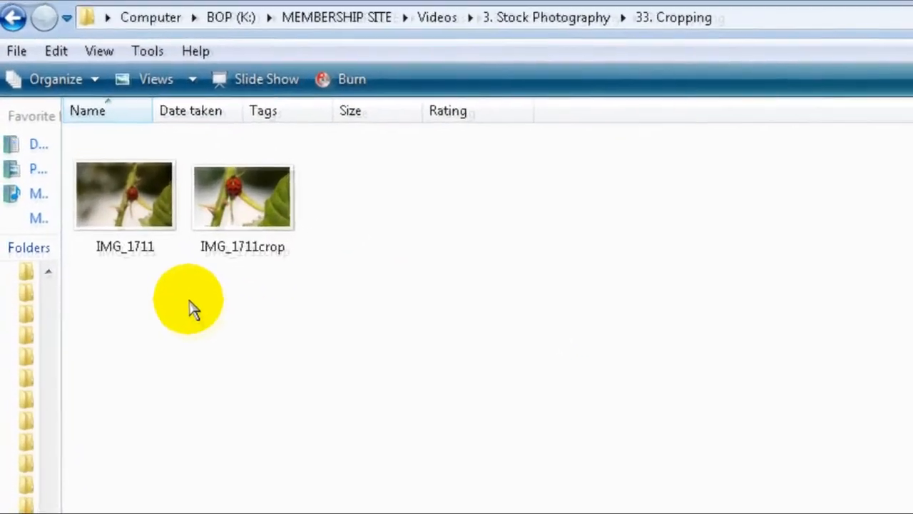
pyautogui.click(117, 227)
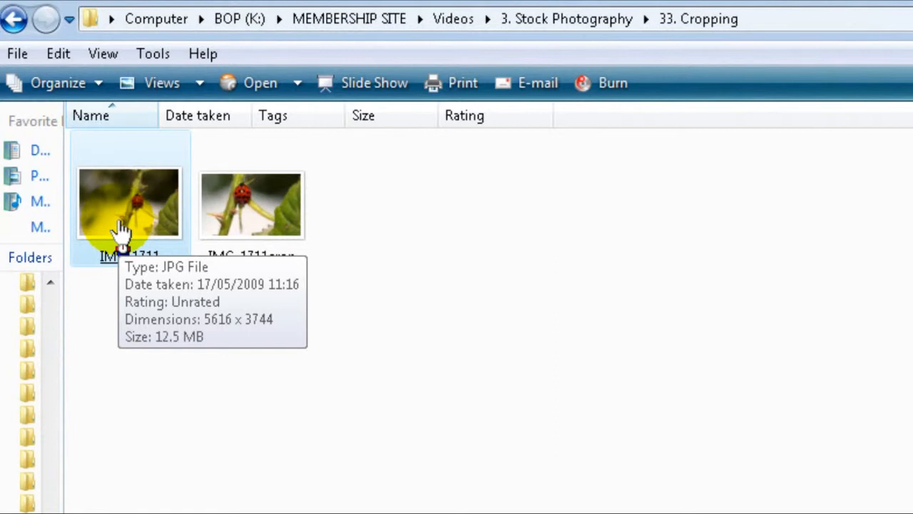
pyautogui.click(269, 205)
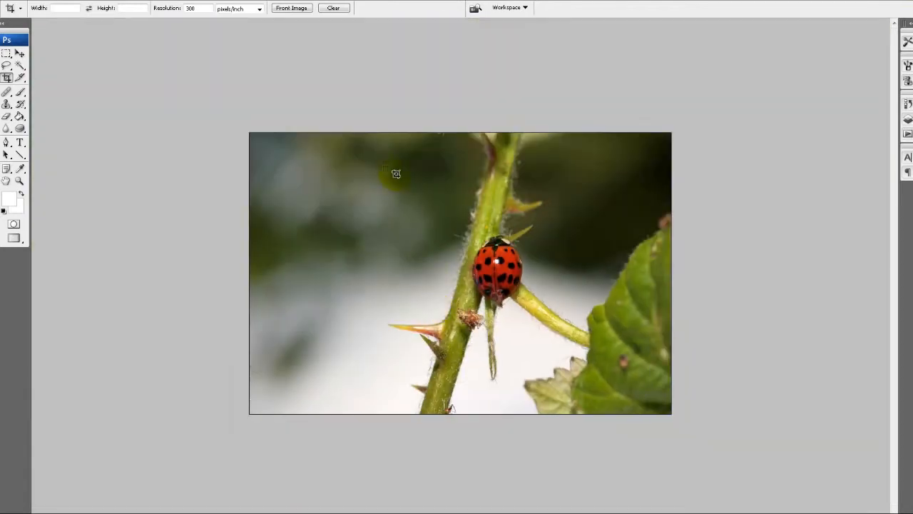
# Try a full-height portrait crop around the ladybird with its sides pulled in near the thorn tip and large leaf, and undo it
pyautogui.moveTo(377, 126); pyautogui.dragTo(583, 439)
pyautogui.moveTo(376, 273); pyautogui.dragTo(381, 273)
pyautogui.moveTo(583, 274); pyautogui.dragTo(573, 275)
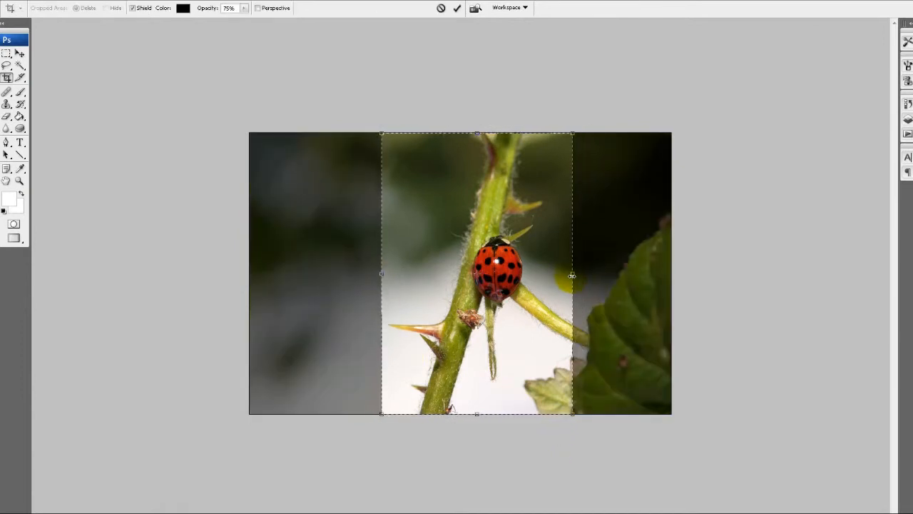
pyautogui.doubleClick(548, 279)
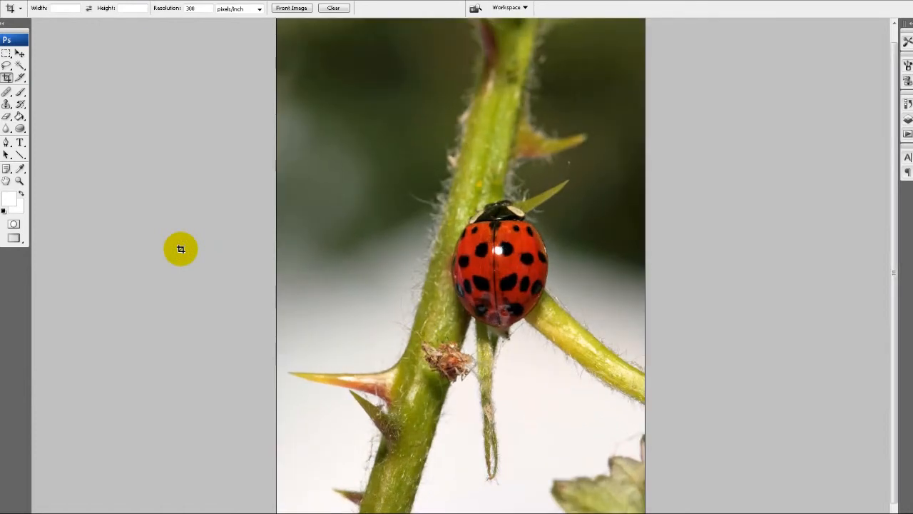
pyautogui.hotkey('ctrl', '0')
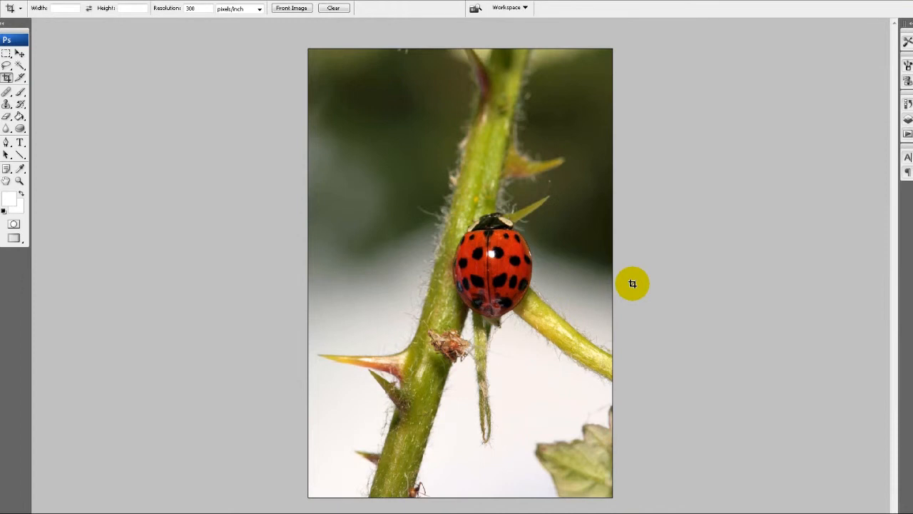
pyautogui.hotkey('ctrl', 'z')
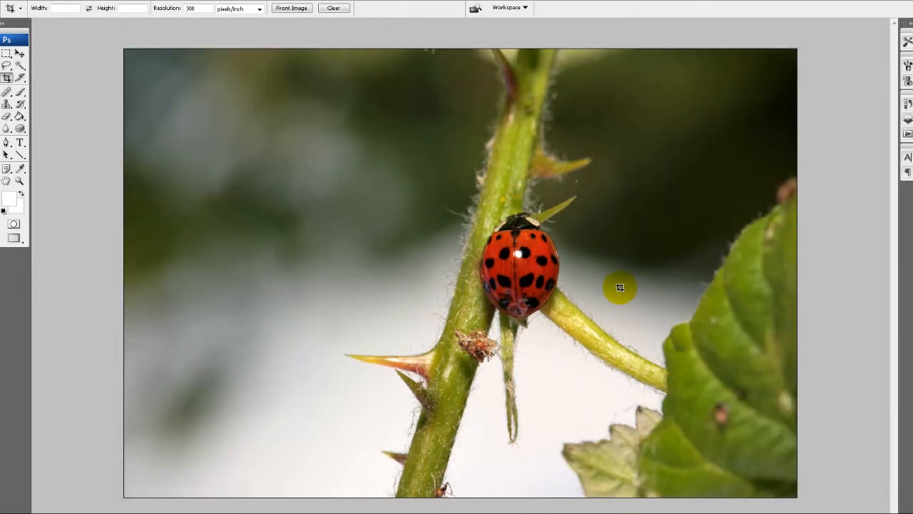